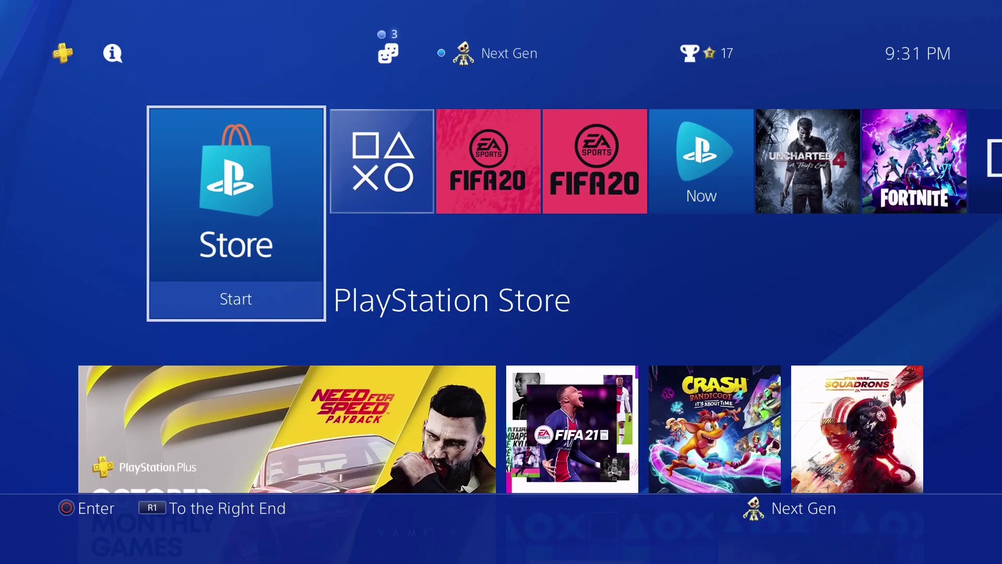
# - Browse back and forth along the home screen content row
pyautogui.press('Left')
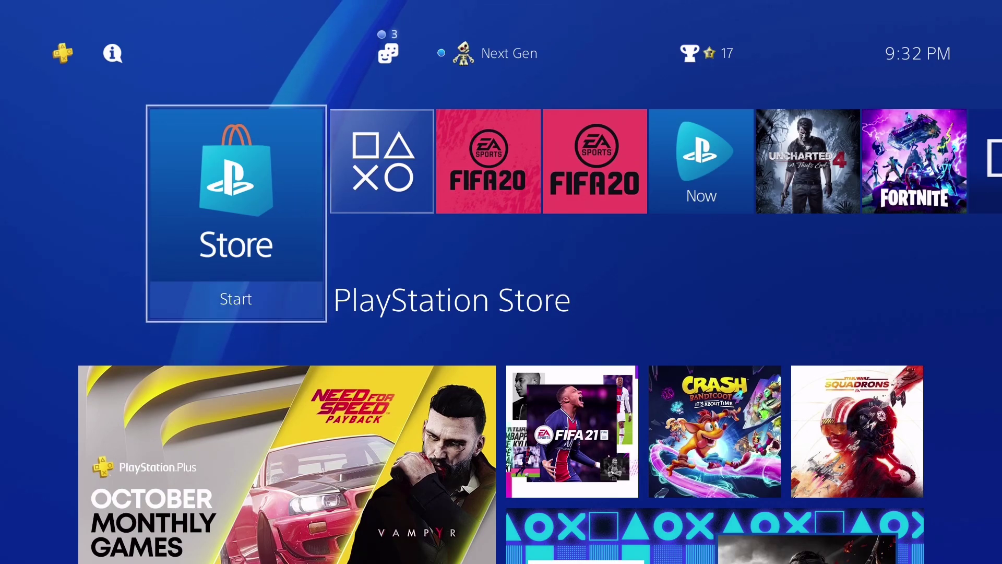
pyautogui.press('Right')
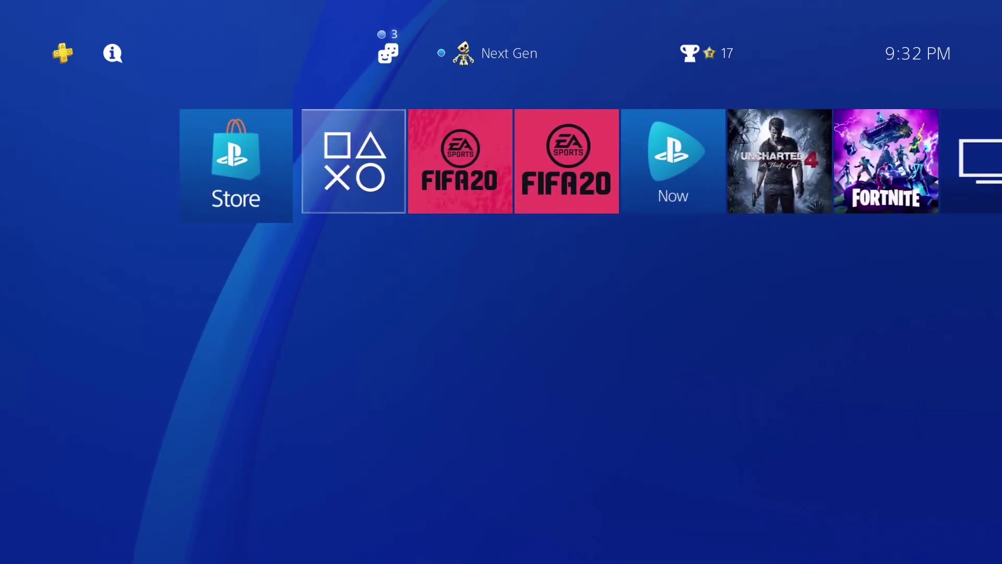
pyautogui.press('Right')
pyautogui.press('Right')
pyautogui.press('Right')
pyautogui.press('Right')
pyautogui.press('Right')
pyautogui.press('Right')
pyautogui.press('Left')
pyautogui.press('Left')
pyautogui.press('Left')
pyautogui.press('Left')
pyautogui.press('Left')
pyautogui.press('Left')
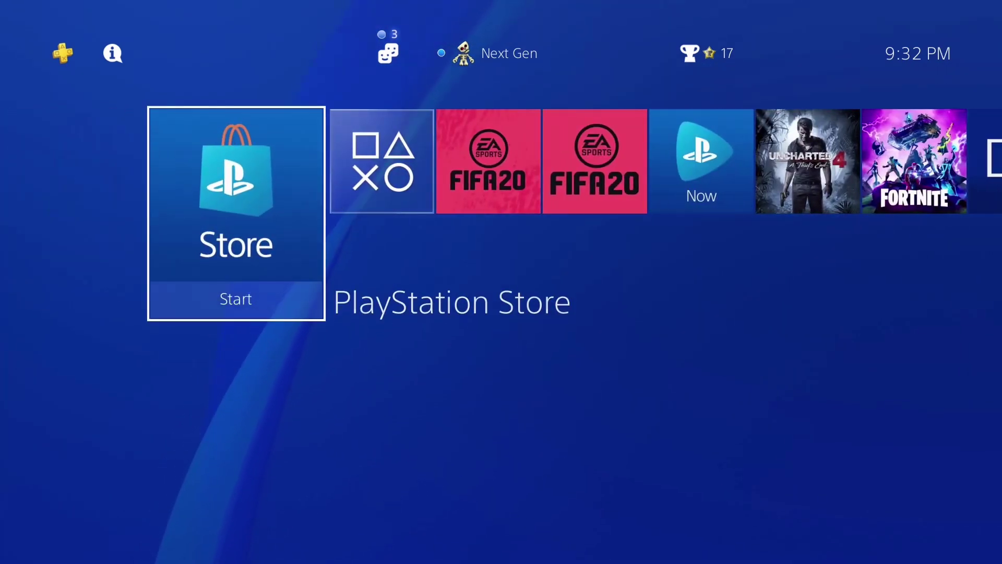
# - Open the user switching screen, look through the PS4's users, and return home
pyautogui.press('super')
pyautogui.press('Down')
pyautogui.press('Down')
pyautogui.press('Down')
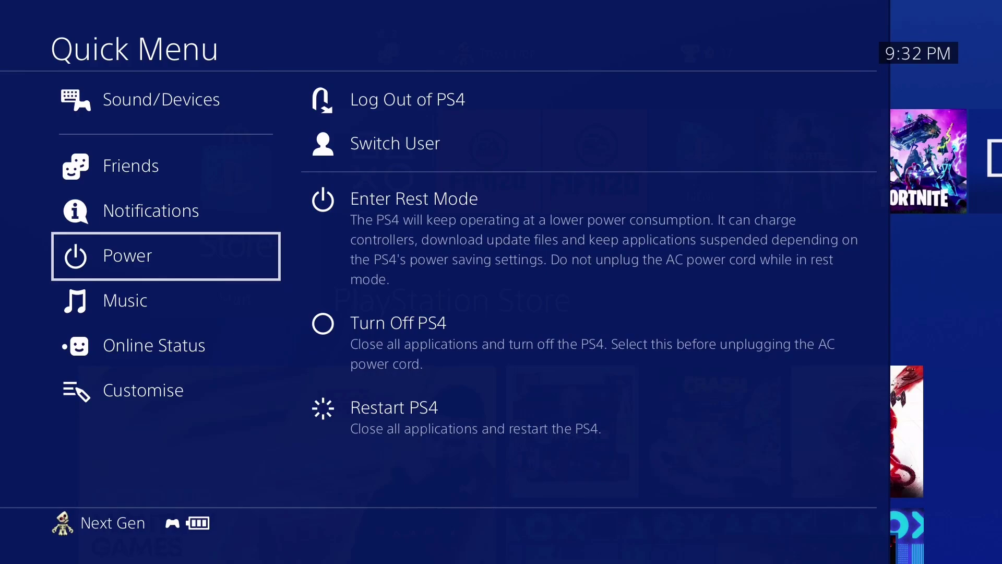
pyautogui.press('Right')
pyautogui.press('Up')
pyautogui.press('Return')
pyautogui.press('Right')
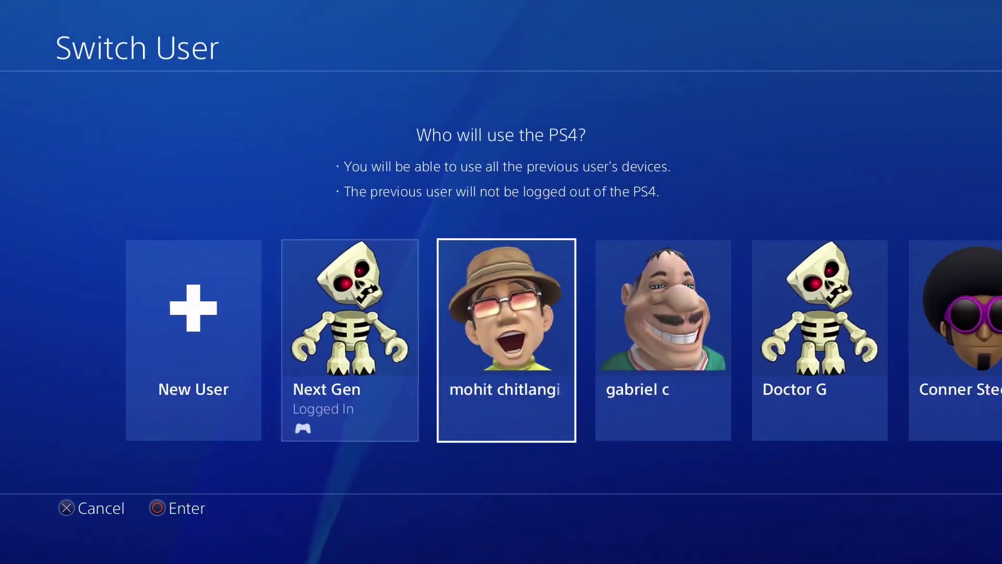
pyautogui.press('Right')
pyautogui.press('Right')
pyautogui.press('Right')
pyautogui.press('Left')
pyautogui.press('Left')
pyautogui.press('Left')
pyautogui.press('Left')
pyautogui.press('Right')
pyautogui.press('Right')
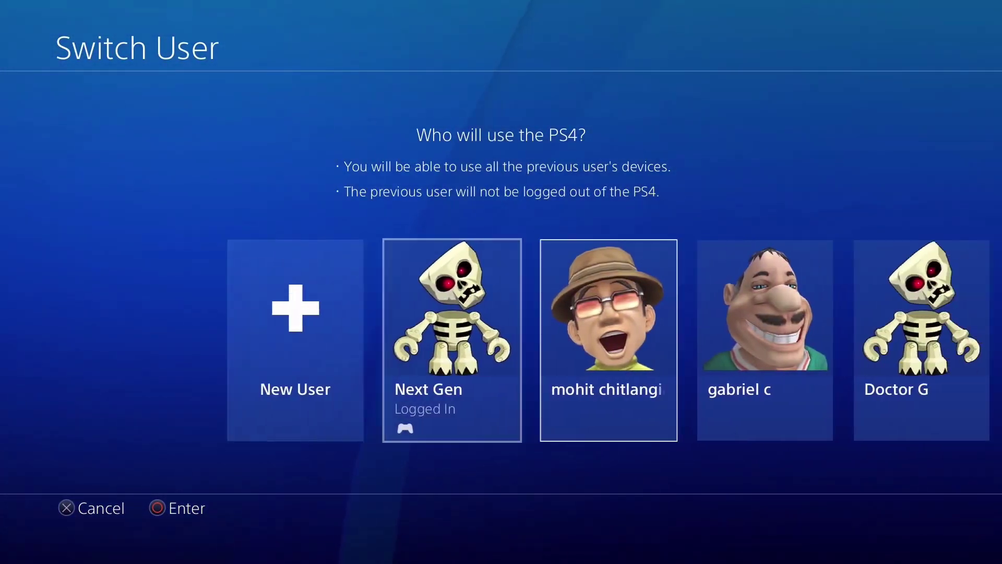
pyautogui.press('Right')
pyautogui.press('Right')
pyautogui.press('Right')
pyautogui.press('Left')
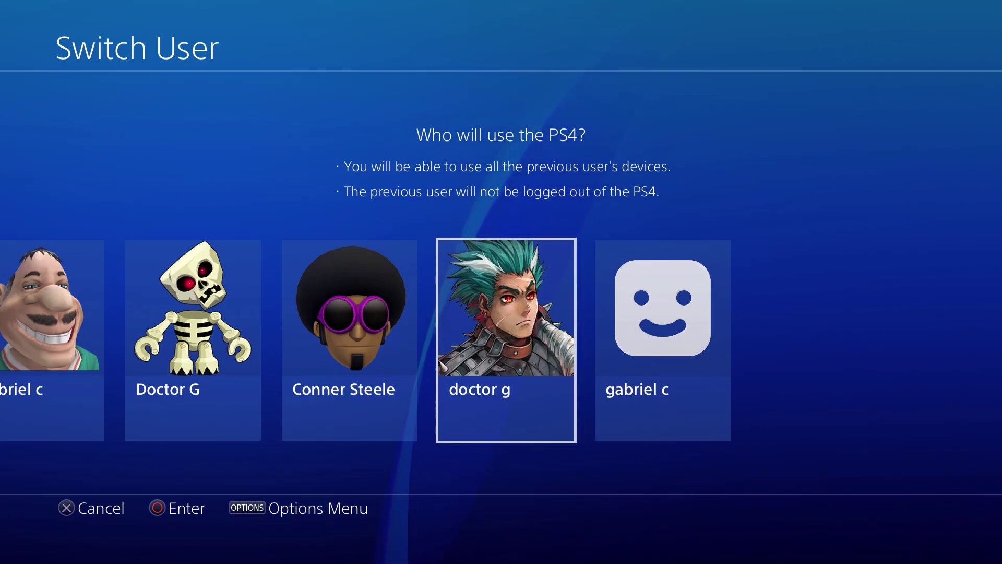
pyautogui.press('Return')
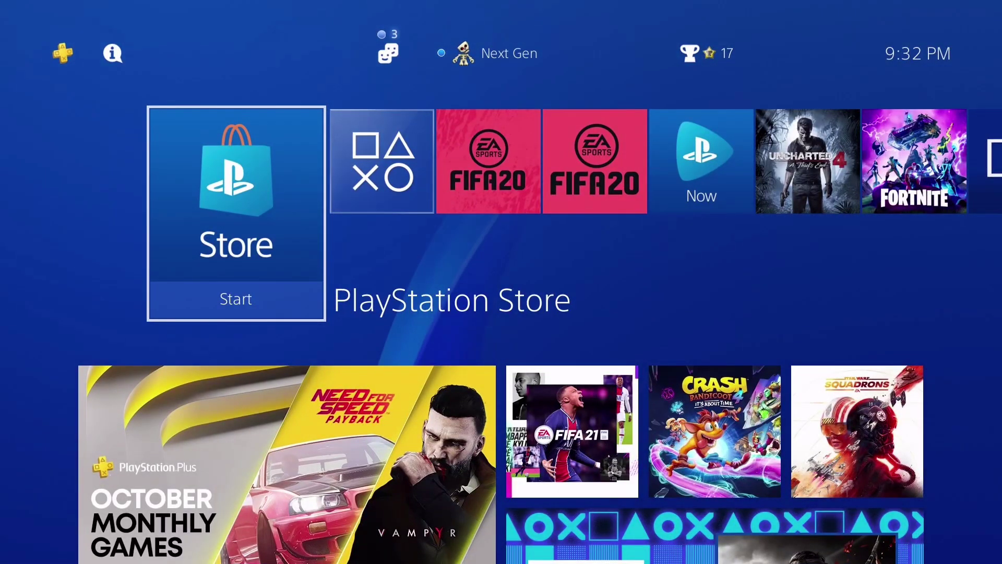
# - Go to Settings > Login Settings > User Management
pyautogui.press('Up')
pyautogui.press('Right')
pyautogui.press('Right')
pyautogui.press('Right')
pyautogui.press('Right')
pyautogui.press('Return')
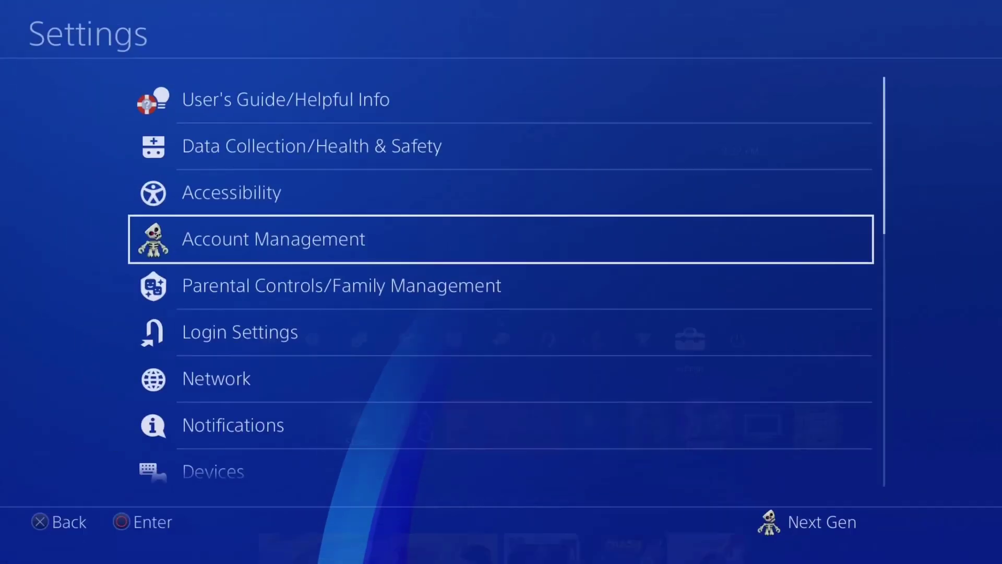
pyautogui.press('Down')
pyautogui.press('Down')
pyautogui.press('Return')
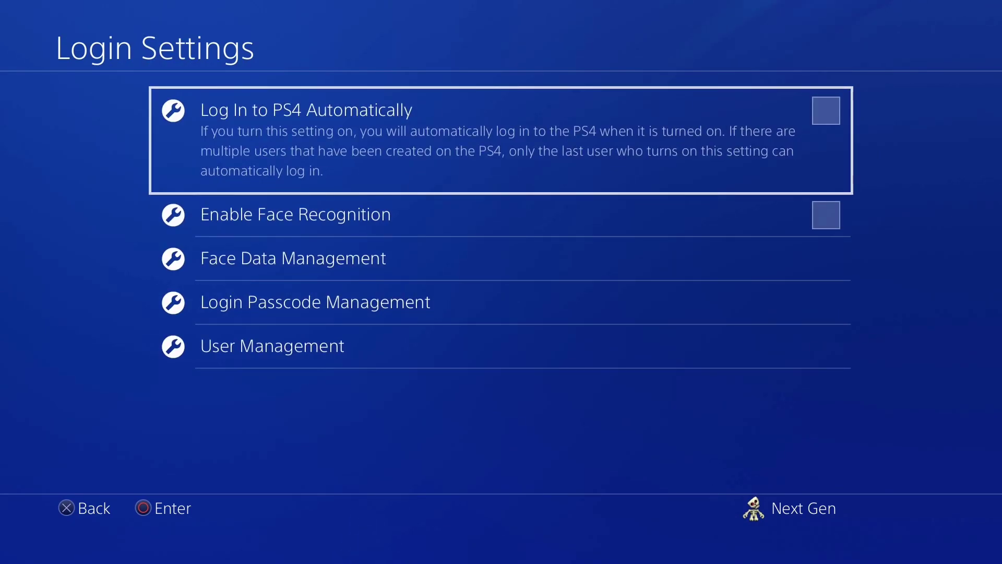
pyautogui.press('Down')
pyautogui.press('Down')
pyautogui.press('Down')
pyautogui.press('Down')
pyautogui.press('Return')
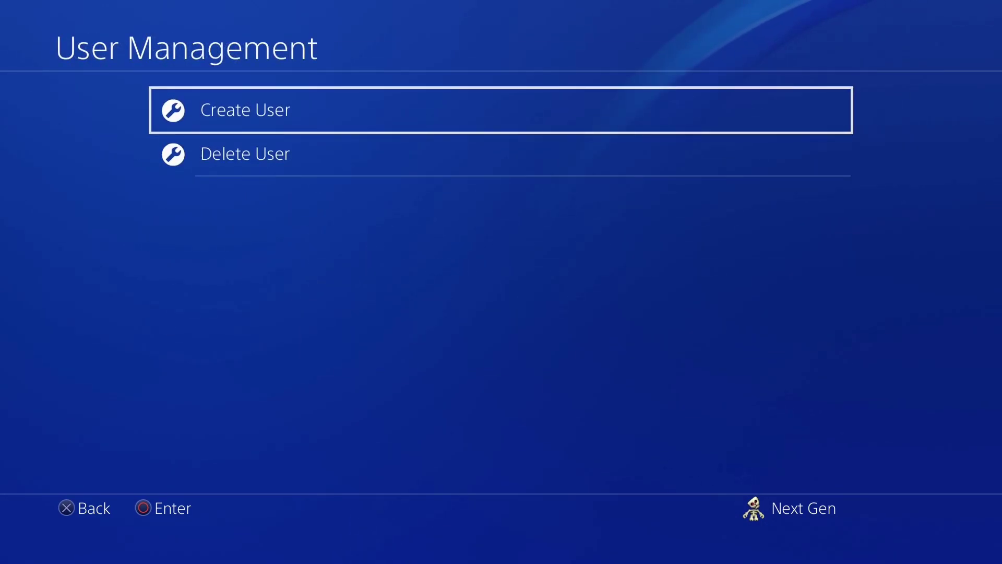
# - Open the Delete User list and highlight the last user in it
pyautogui.press('Down')
pyautogui.press('Return')
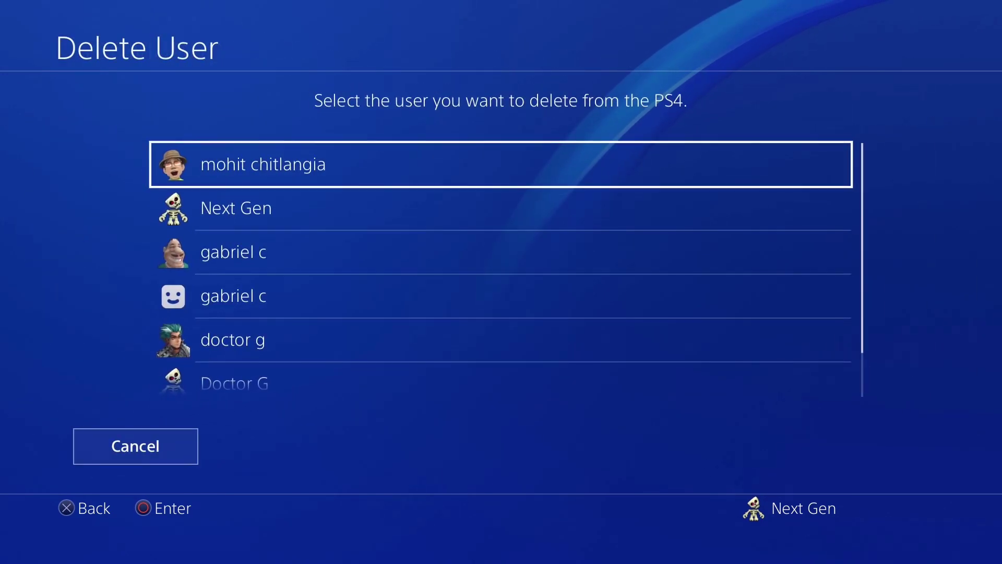
pyautogui.press('Down')
pyautogui.press('Down')
pyautogui.press('Down')
pyautogui.press('Down')
pyautogui.press('Down')
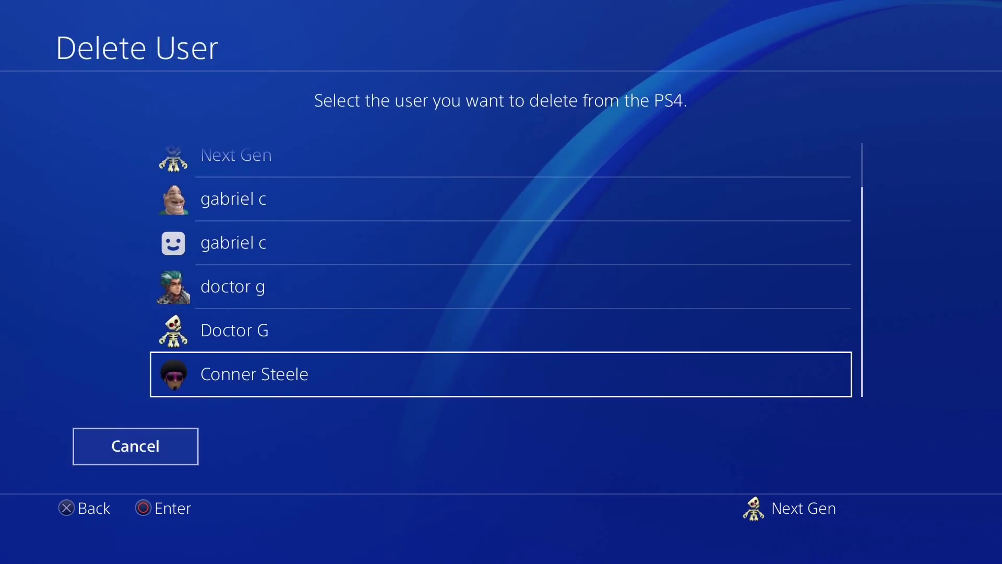
pyautogui.press('Up')
pyautogui.press('Up')
pyautogui.press('Up')
pyautogui.press('Down')
pyautogui.press('Down')
pyautogui.press('Down')
pyautogui.press('Down')
pyautogui.press('Down')
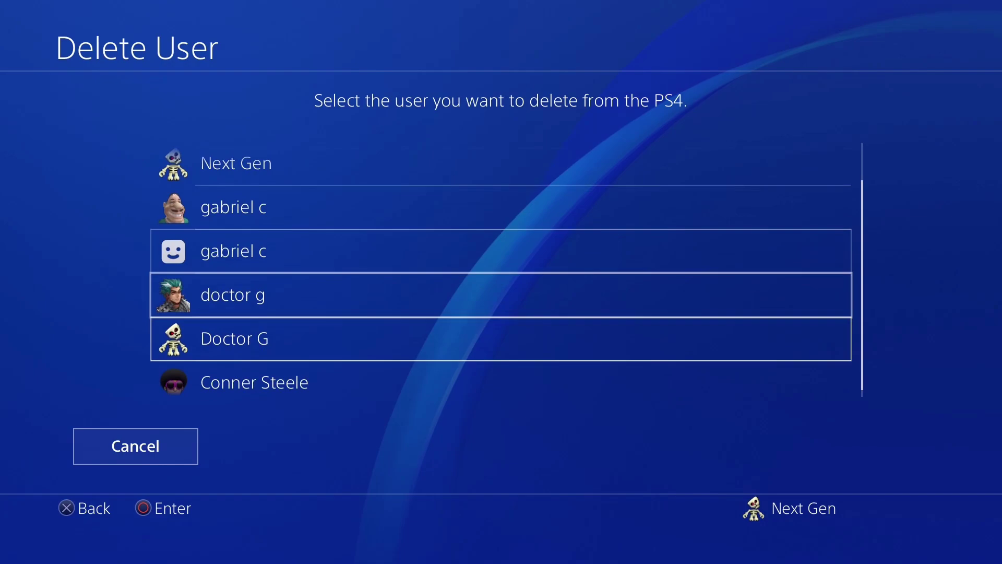
pyautogui.press('Down')
# - Select the last profile and confirm Delete
pyautogui.press('Return')
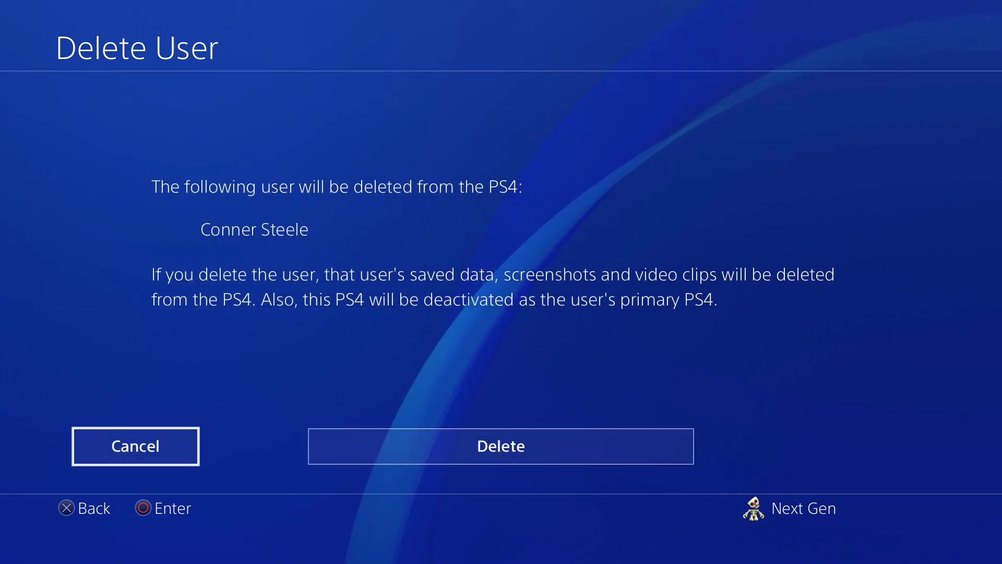
pyautogui.press('Right')
pyautogui.press('Return')
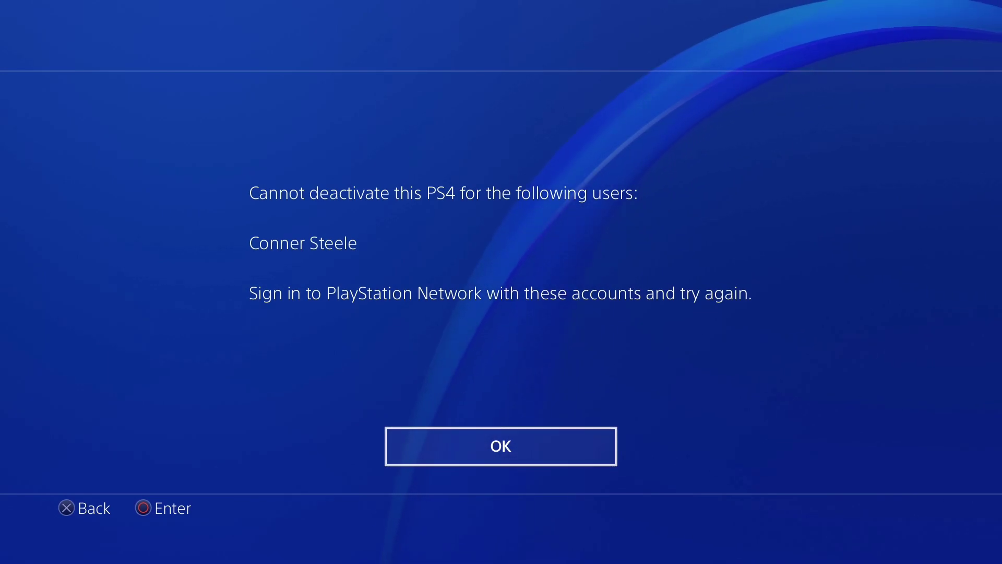
# - Accept the deactivation warning with Yes, acknowledge User deleted, and return home
pyautogui.press('Return')
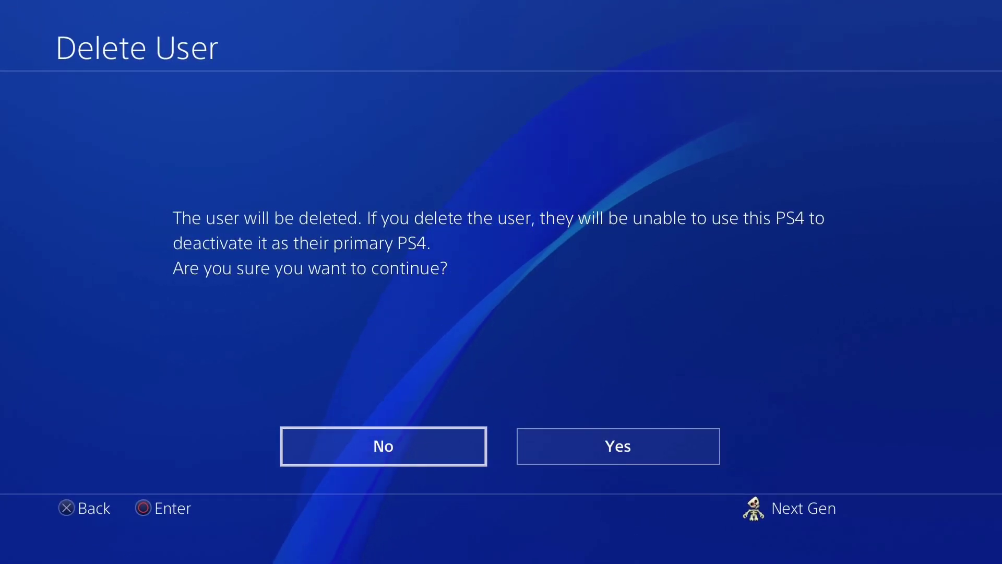
pyautogui.press('Right')
pyautogui.press('Return')
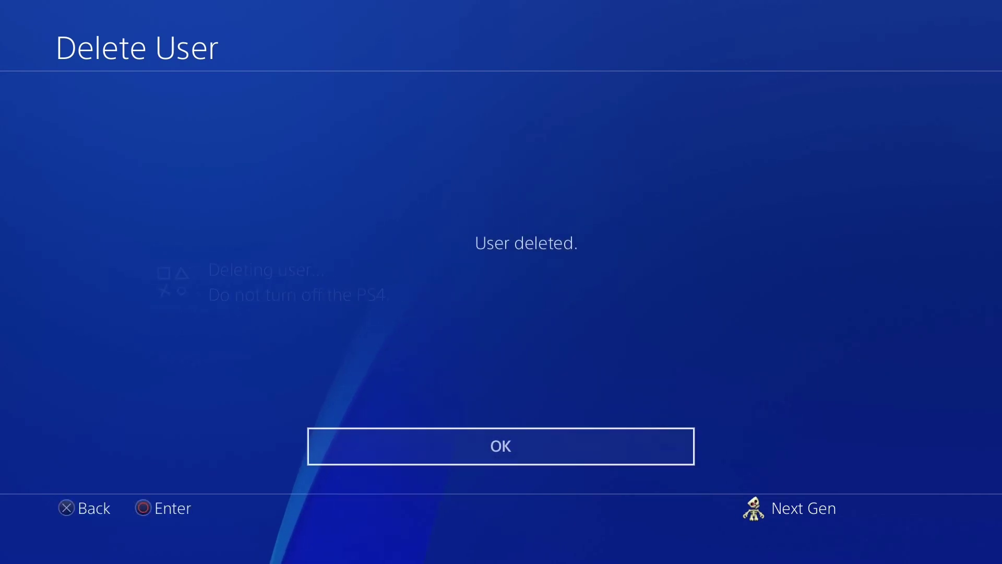
pyautogui.press('Return')
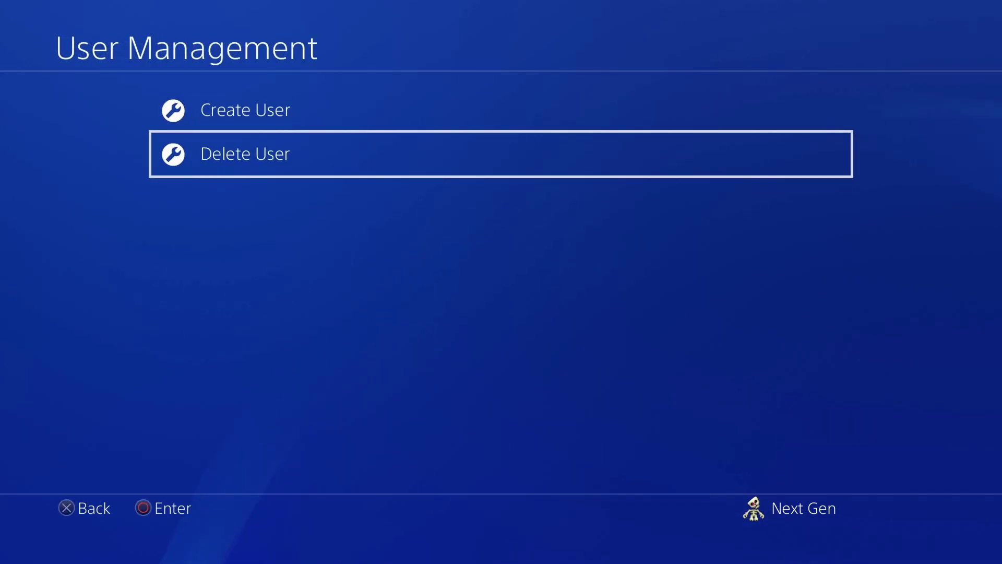
pyautogui.press('Escape')
pyautogui.press('Escape')
pyautogui.press('Escape')
pyautogui.press('Down')
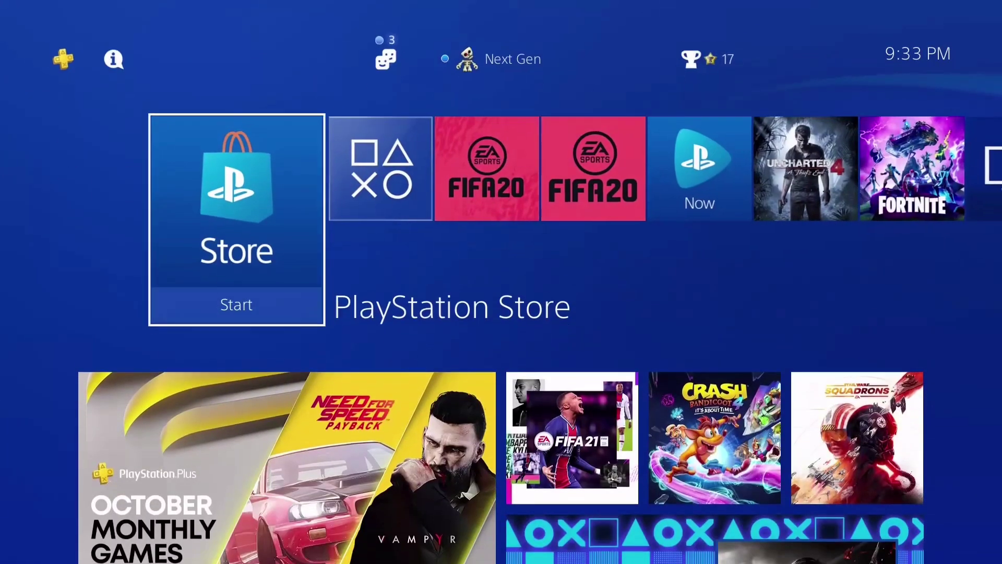
pyautogui.press('super')
pyautogui.press('Return')
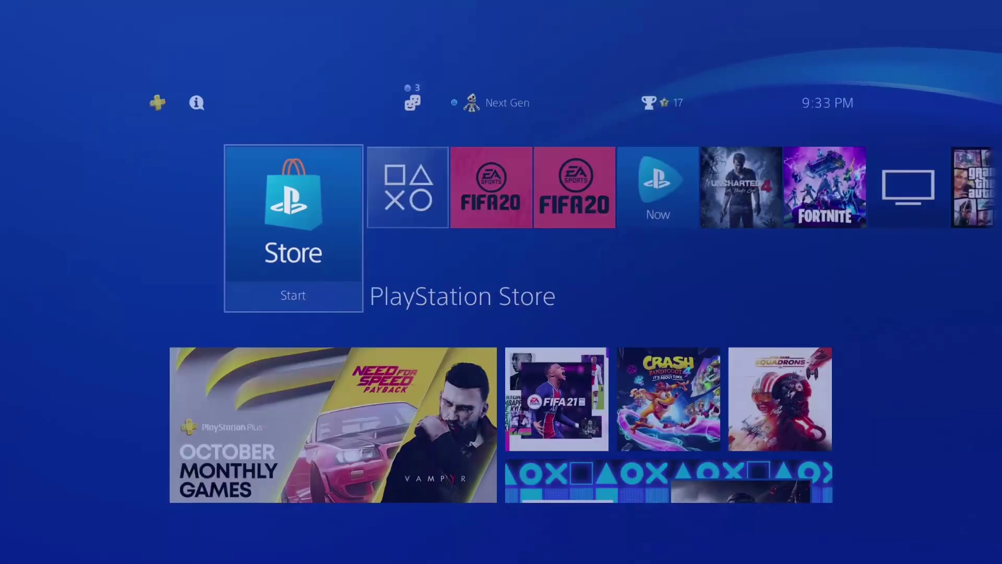
pyautogui.press('Right')
pyautogui.press('Right')
pyautogui.press('Right')
pyautogui.press('Left')
pyautogui.press('Left')
pyautogui.press('Left')
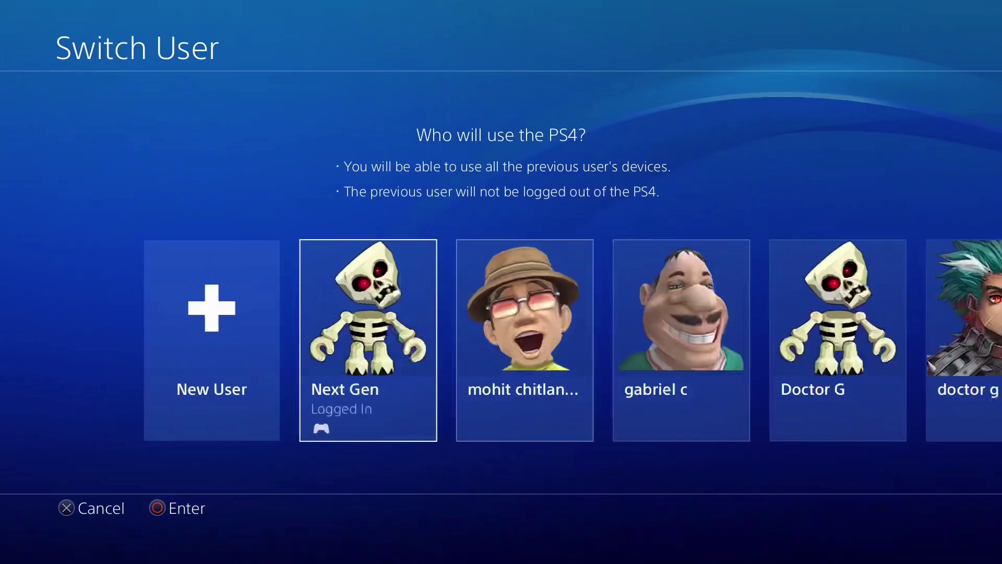
pyautogui.press('Right')
pyautogui.press('Right')
pyautogui.press('Right')
pyautogui.press('Left')
pyautogui.press('Left')
pyautogui.press('Left')
pyautogui.press('Left')
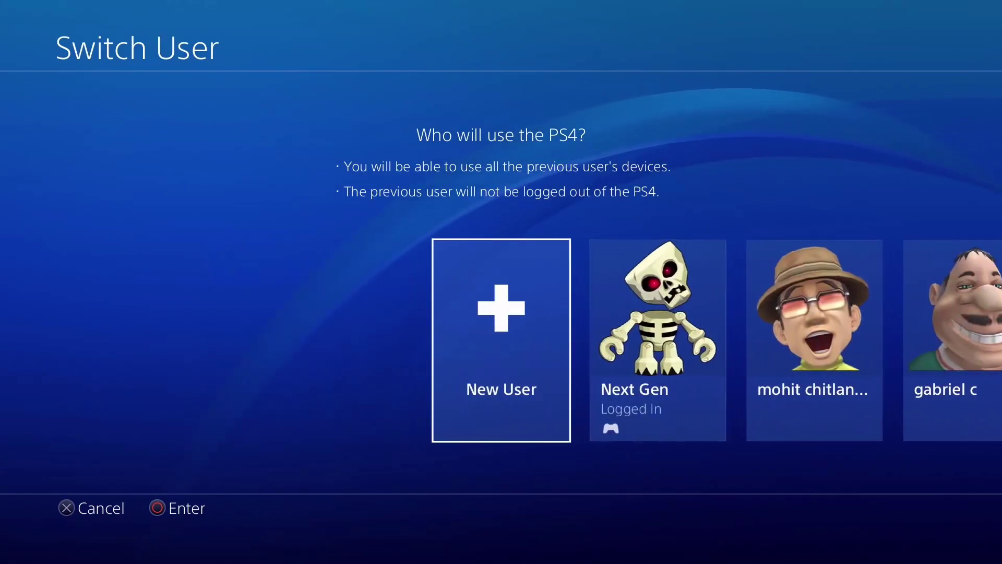
pyautogui.press('Right')
pyautogui.press('Return')
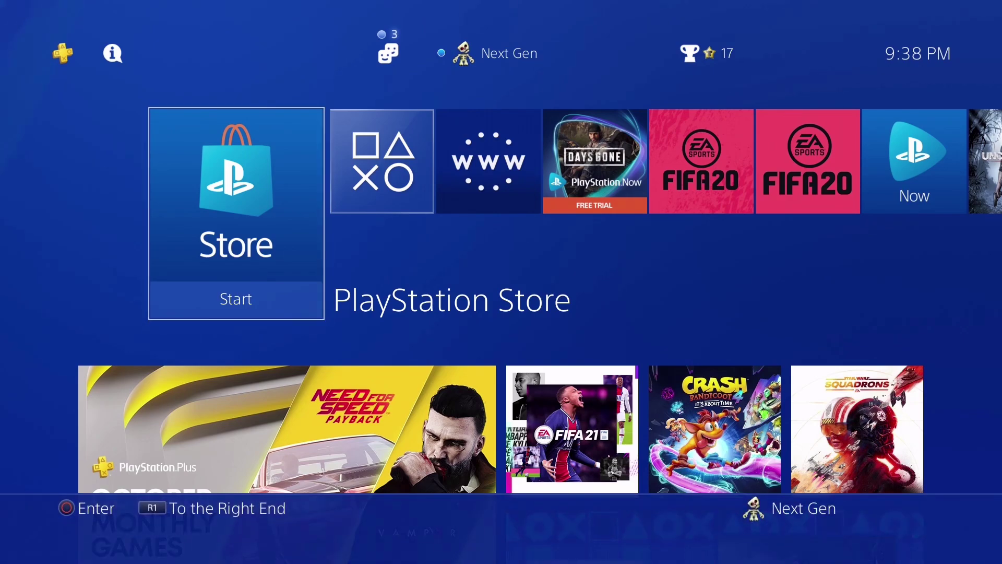
# - Start the Internet Browser (www) from the home screen
pyautogui.press('Right')
pyautogui.press('Right')
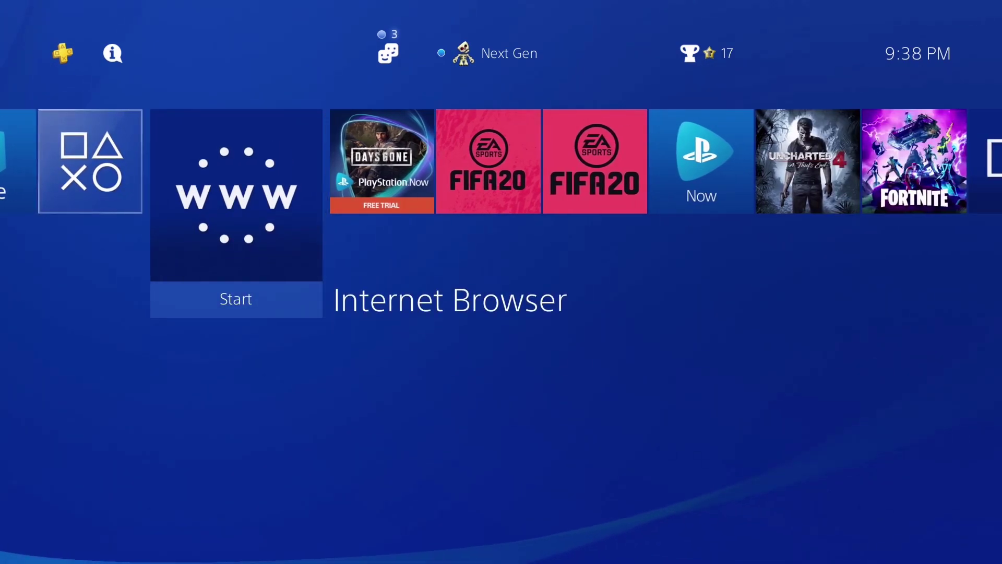
pyautogui.press('Return')
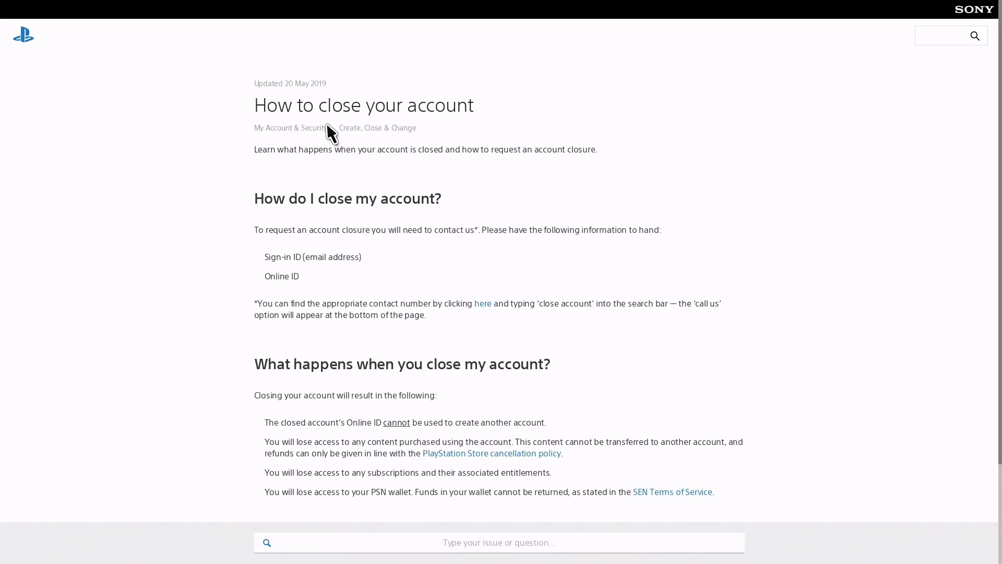
# - Zoom in on the close-account article for easier reading
pyautogui.hotkey('ctrl', '+')
pyautogui.hotkey('ctrl', '+')
pyautogui.hotkey('ctrl', '+')
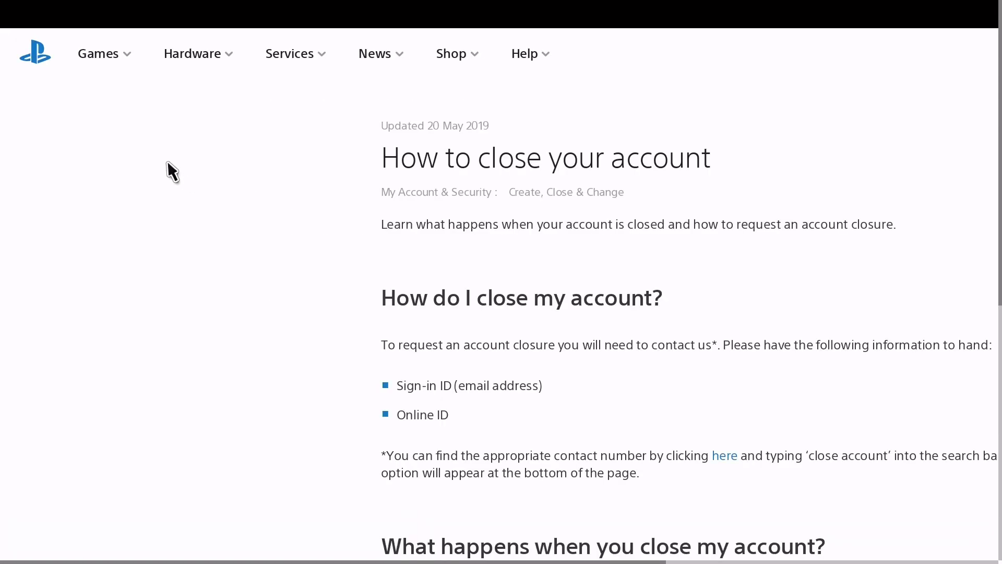
pyautogui.scroll(-3, 359, 294)
pyautogui.hscroll(5, 418, 310)
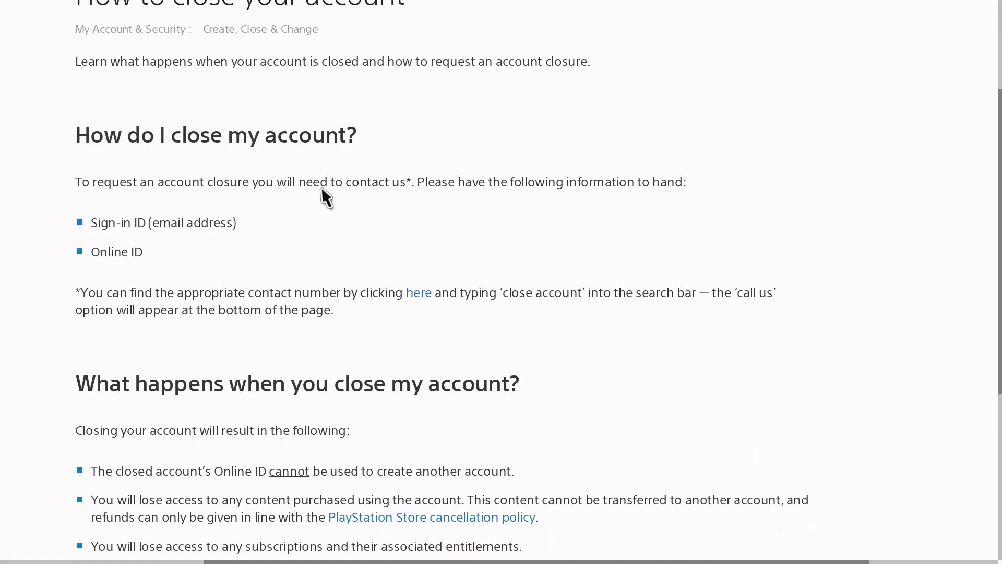
pyautogui.scroll(1, 272, 94)
pyautogui.scroll(2, 164, 9)
pyautogui.hscroll(-2, 105, 63)
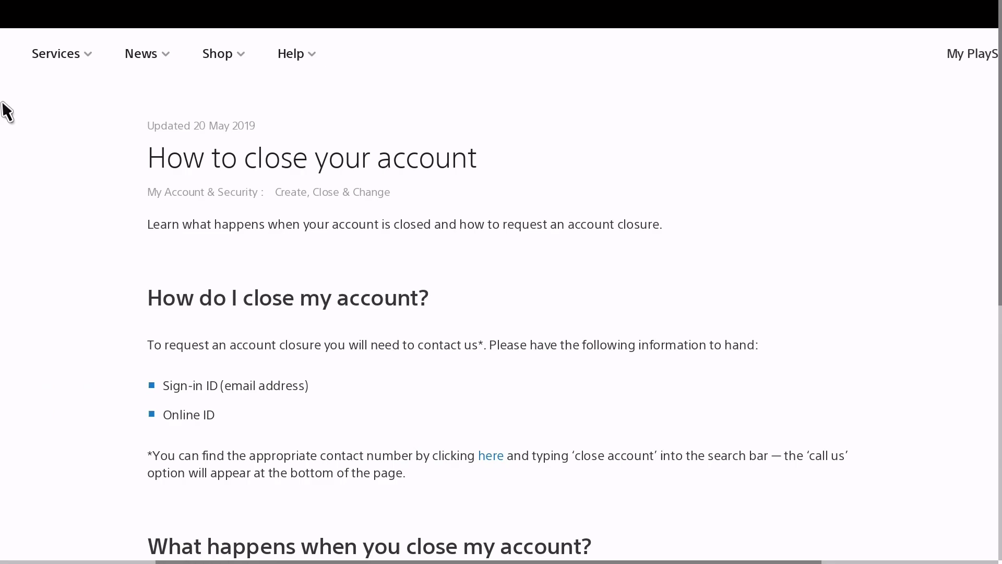
pyautogui.hscroll(-2, 5, 113)
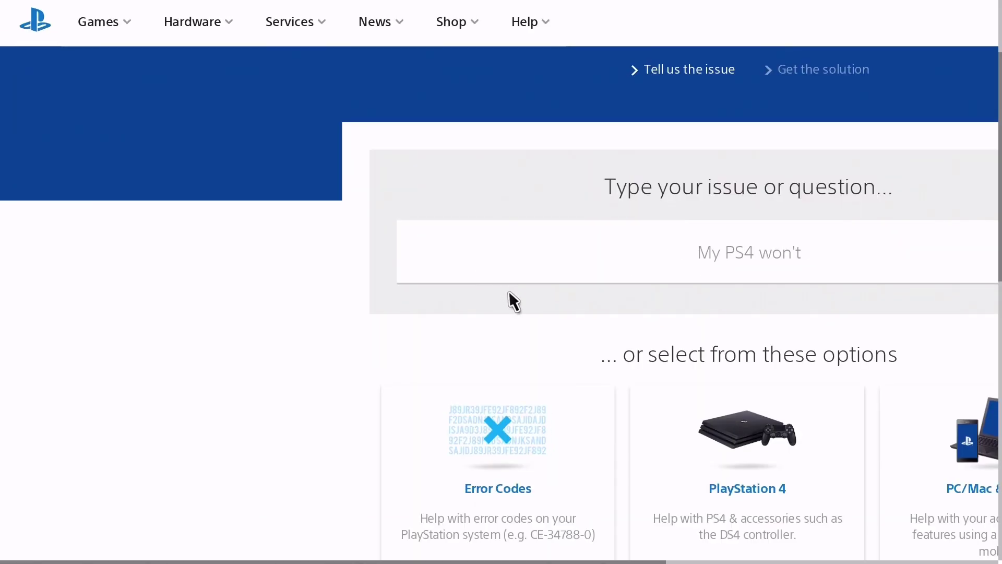
# - Pick PlayStation 4, then My Account & Security, then Create, Close & Change
pyautogui.click(769, 476)
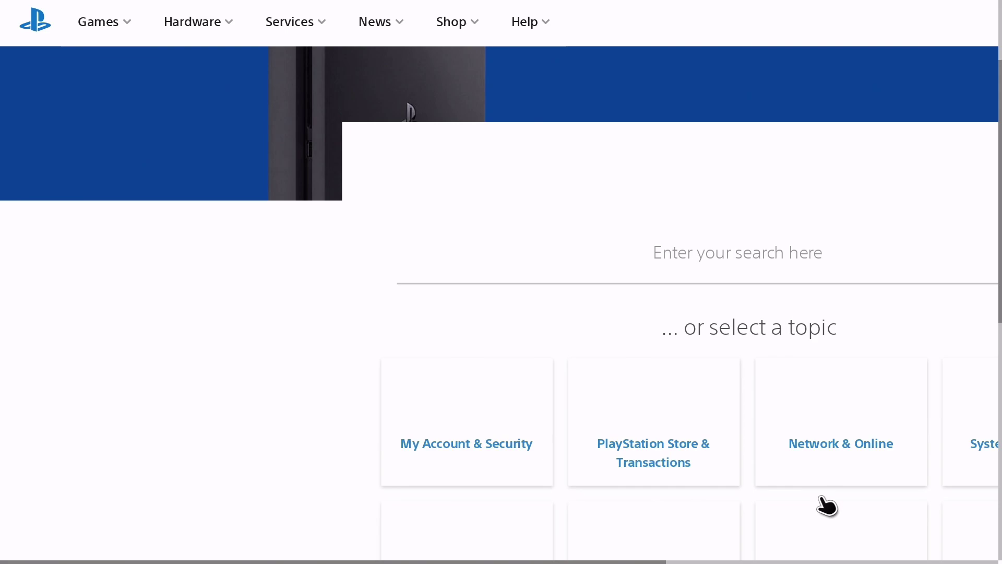
pyautogui.scroll(-5, 850, 526)
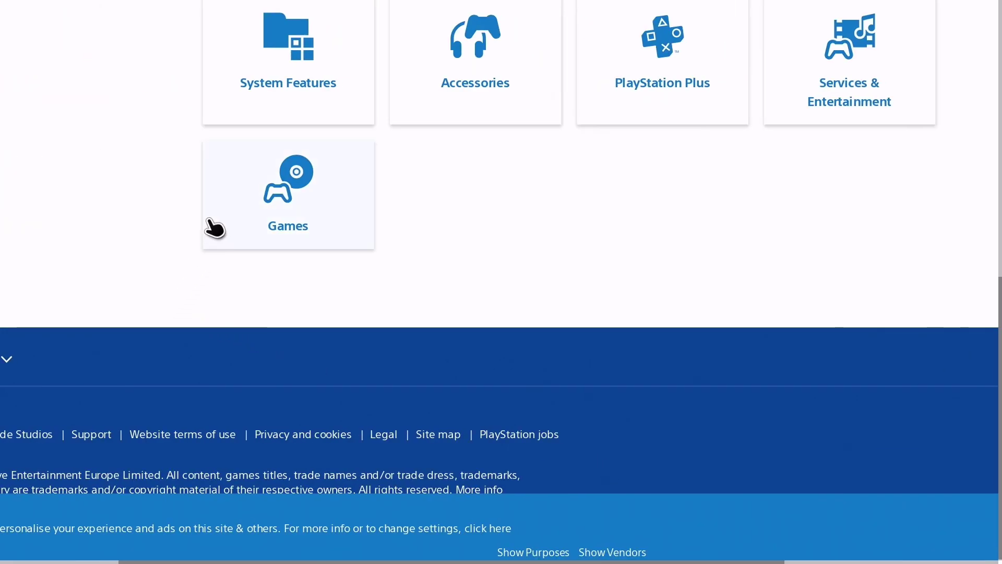
pyautogui.scroll(3, 208, 224)
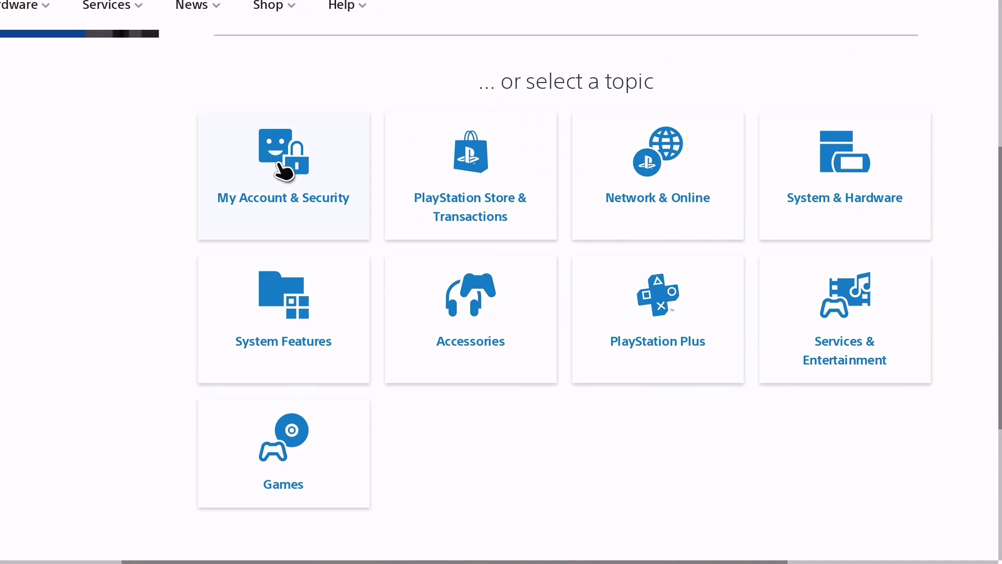
pyautogui.click(282, 170)
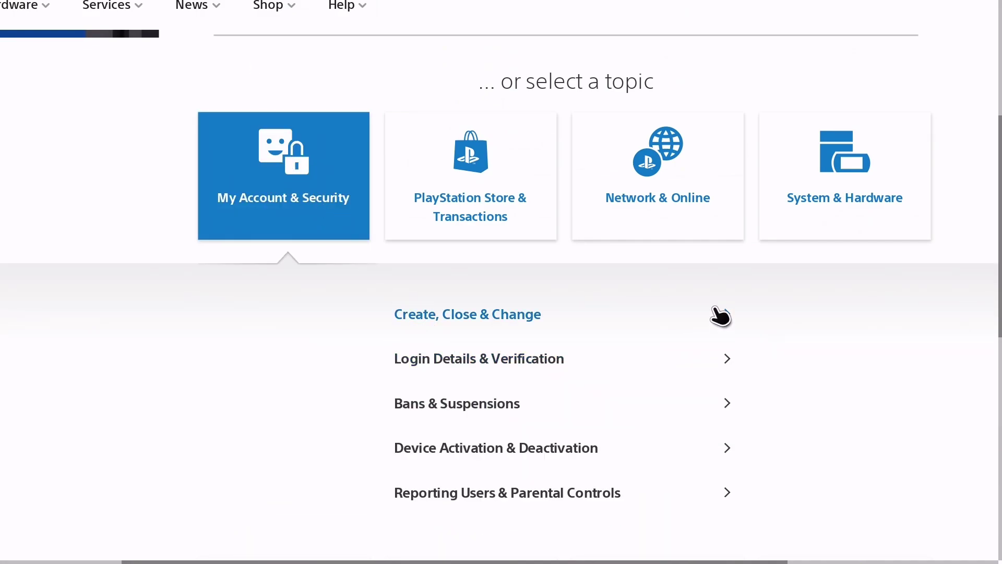
pyautogui.click(725, 322)
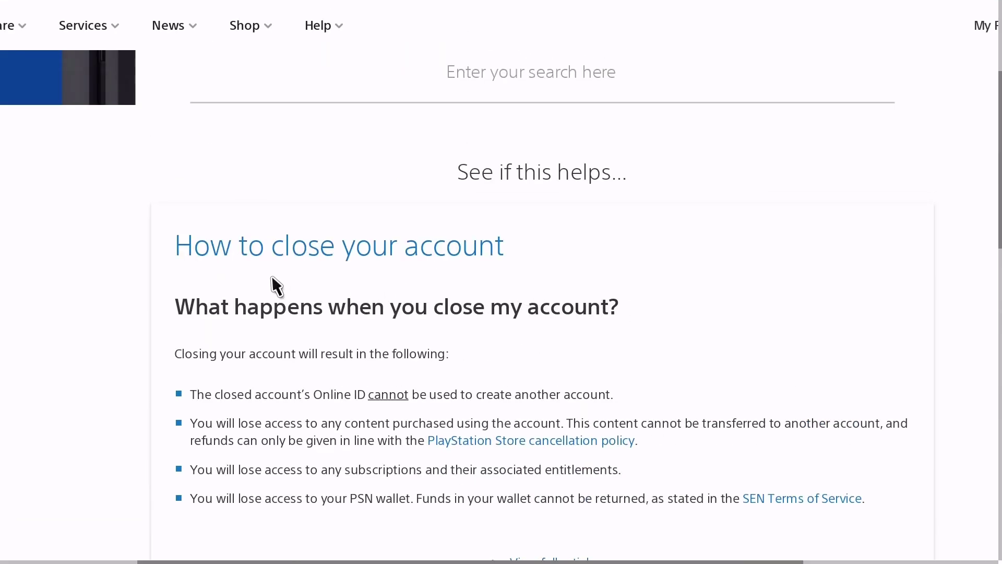
pyautogui.scroll(-1, 397, 374)
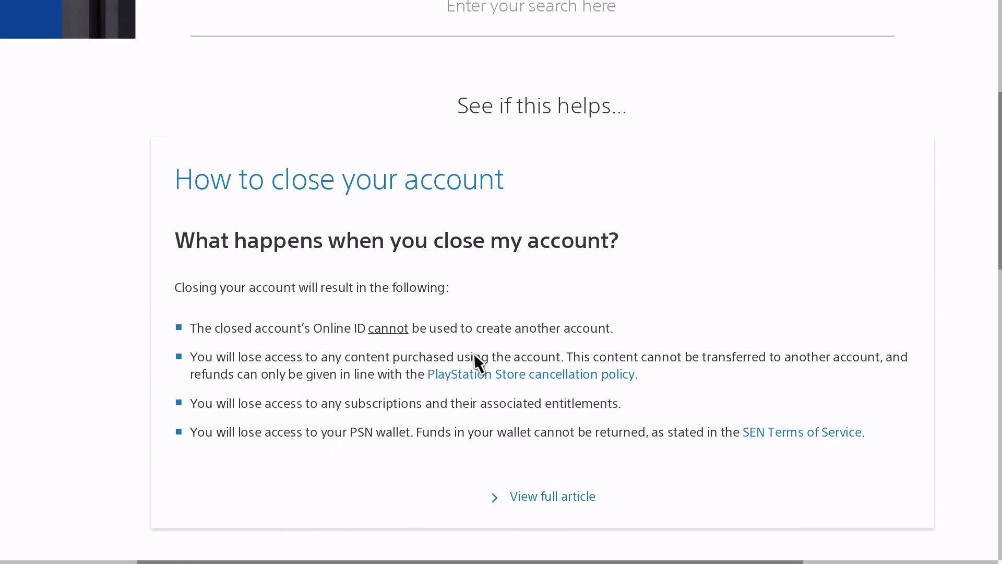
pyautogui.scroll(-4, 580, 389)
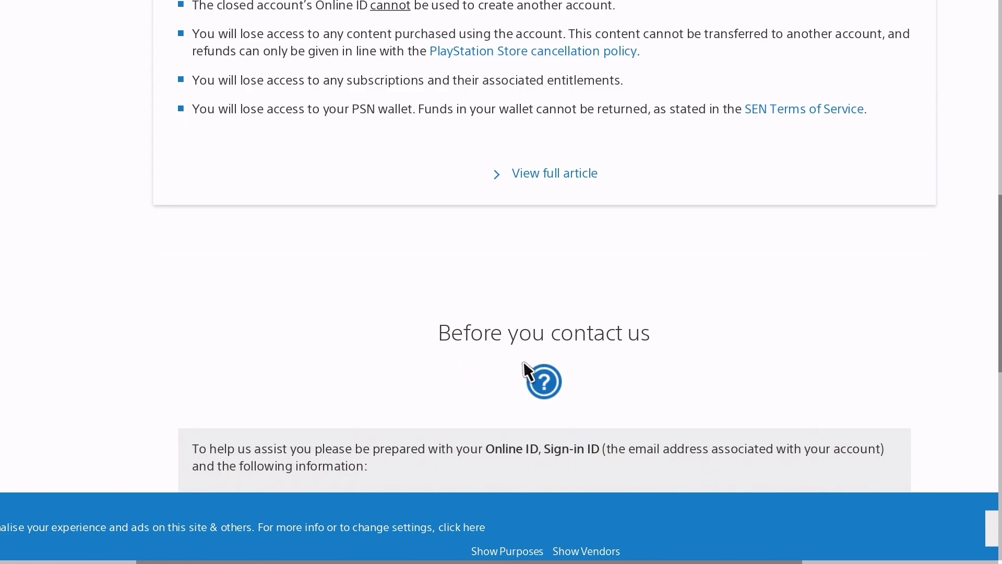
pyautogui.scroll(-1, 580, 385)
pyautogui.scroll(-1, 580, 384)
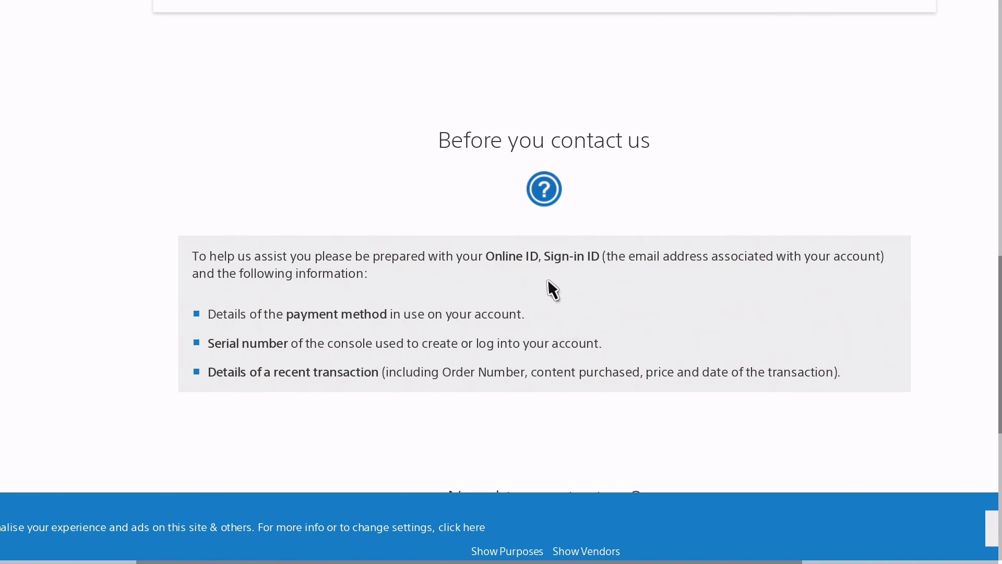
pyautogui.scroll(-1, 532, 331)
pyautogui.scroll(-2, 533, 332)
pyautogui.scroll(-1, 541, 333)
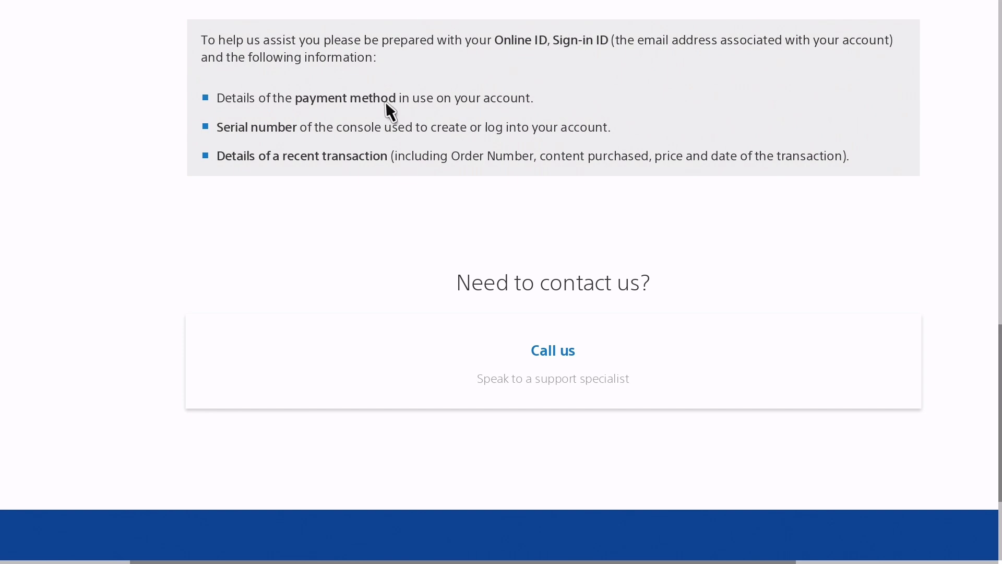
pyautogui.scroll(2, 386, 102)
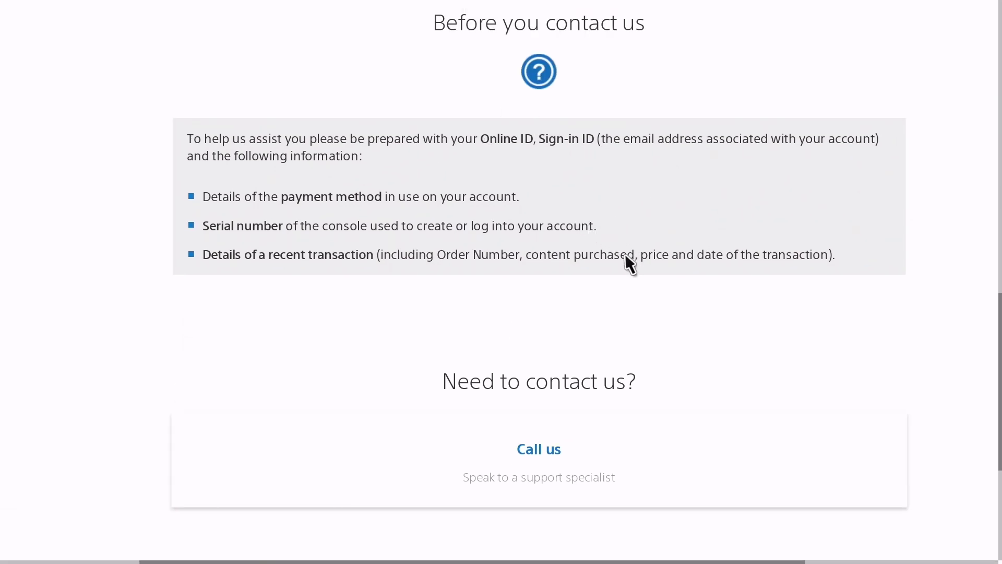